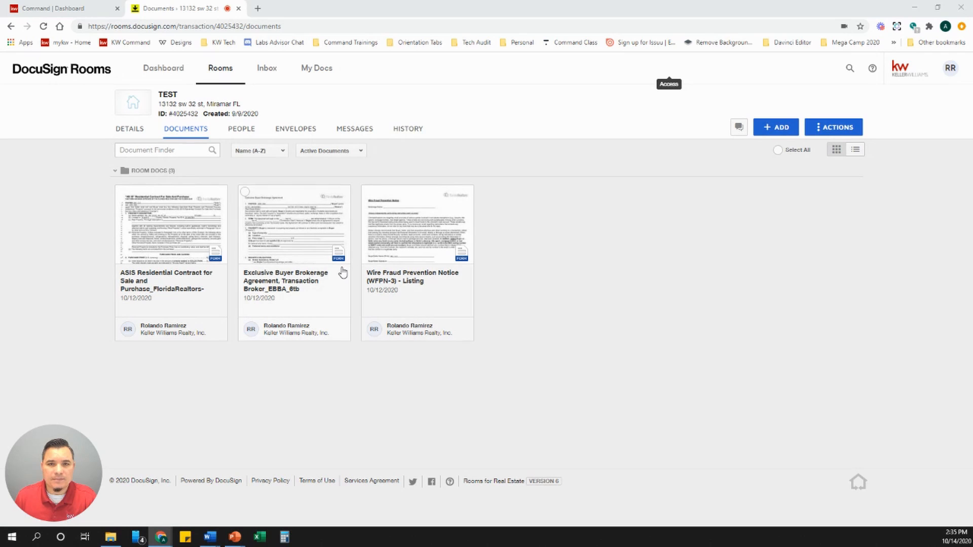
Open the ASIS Residential Contract for Sale and Purchase form to review its entries, and save and close it.
{"action": "left_click", "coordinate": [180, 231]}
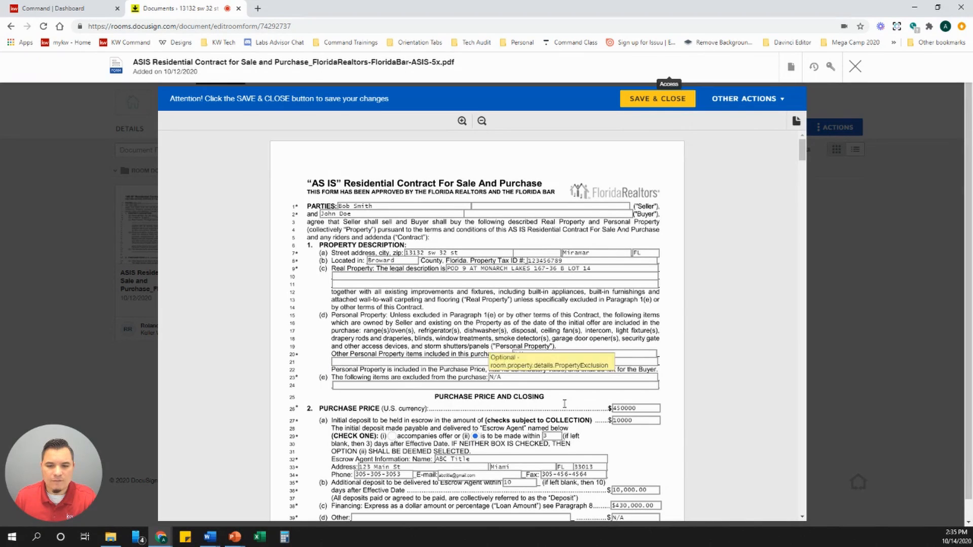
{"action": "left_click", "coordinate": [658, 99]}
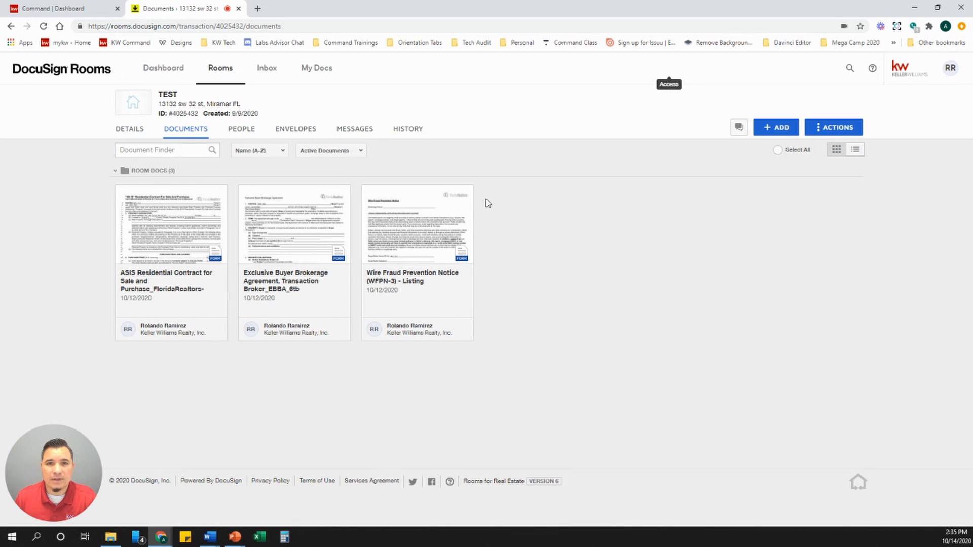
Start a signature envelope from the ASIS Residential Contract and name it "AS IS contract".
{"action": "left_click", "coordinate": [122, 194]}
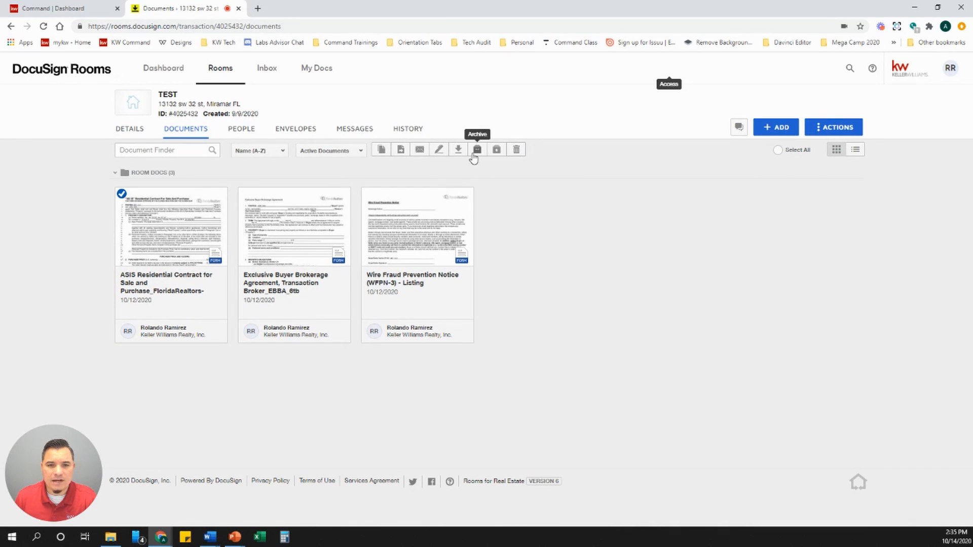
{"action": "left_click", "coordinate": [439, 151]}
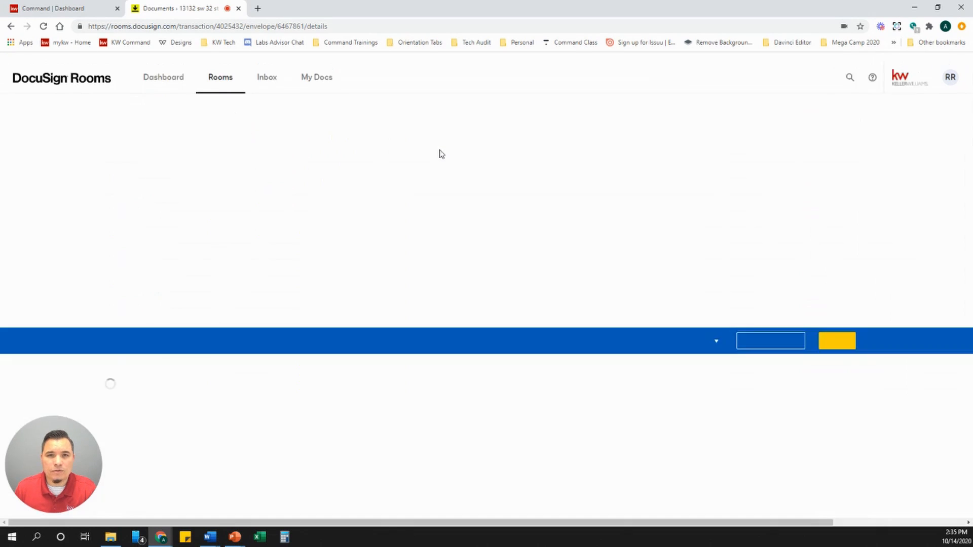
{"action": "left_click_drag", "start_coordinate": [176, 156], "coordinate": [105, 160]}
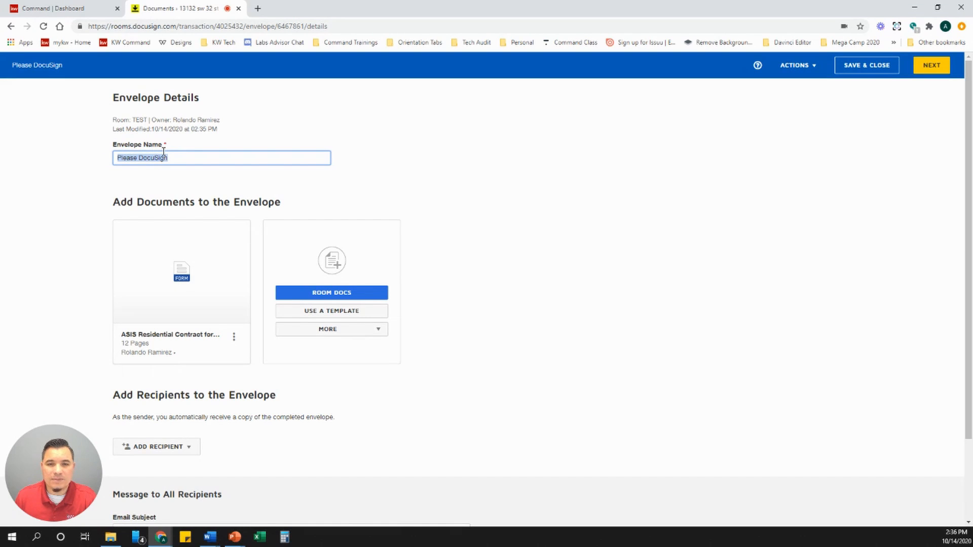
{"action": "mouse_move", "coordinate": [152, 275]}
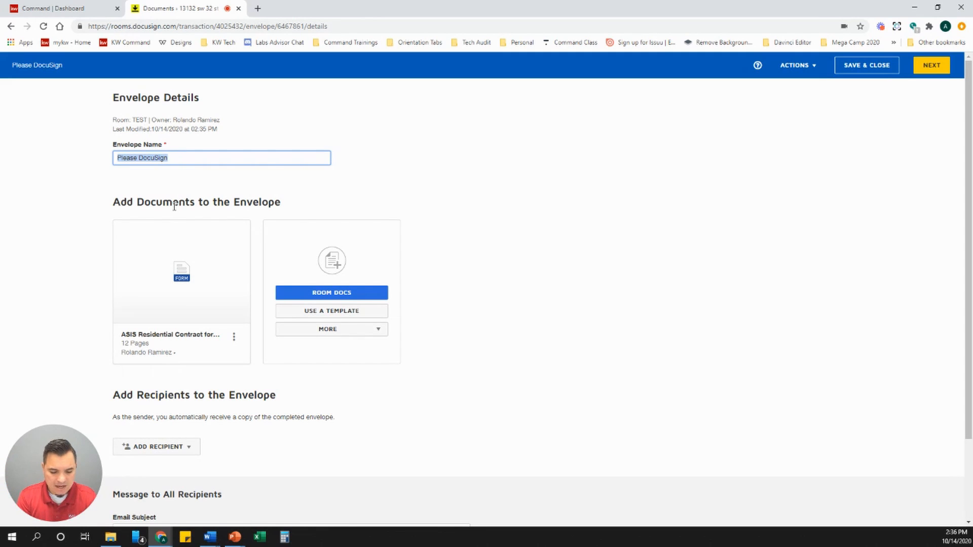
{"action": "type", "text": "AS IS "}
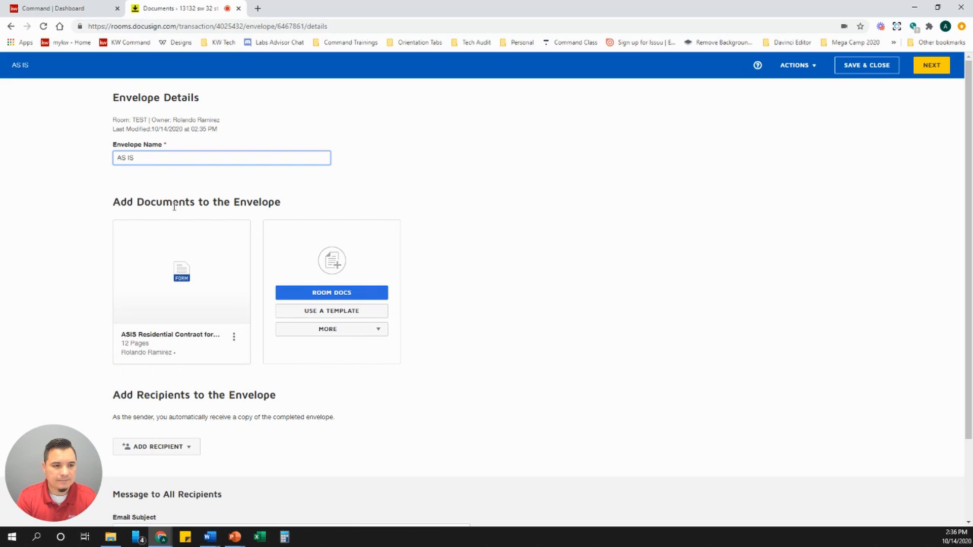
{"action": "type", "text": "contract"}
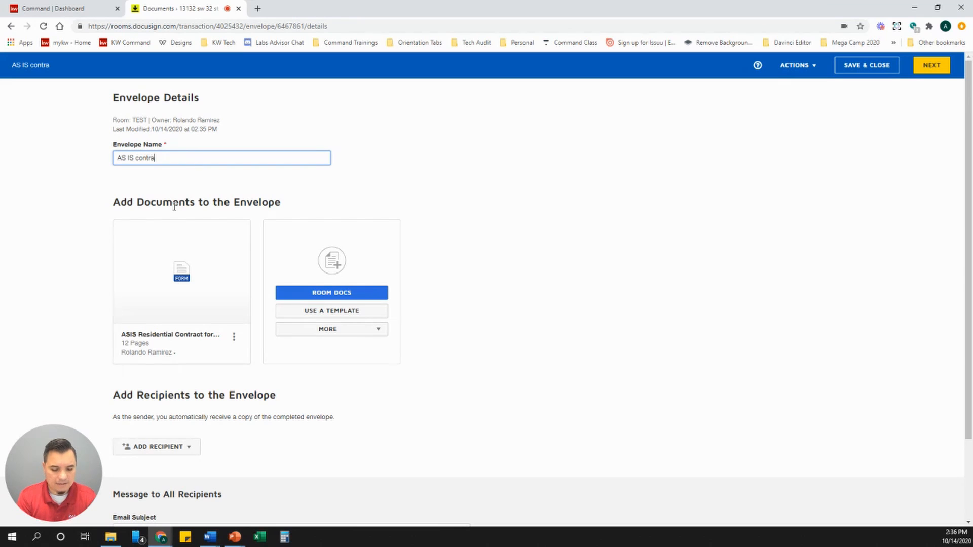
Add the pre-tagged role Buyer One as an envelope recipient, assigned to the buyer from the available recipients.
{"action": "mouse_move", "coordinate": [178, 306]}
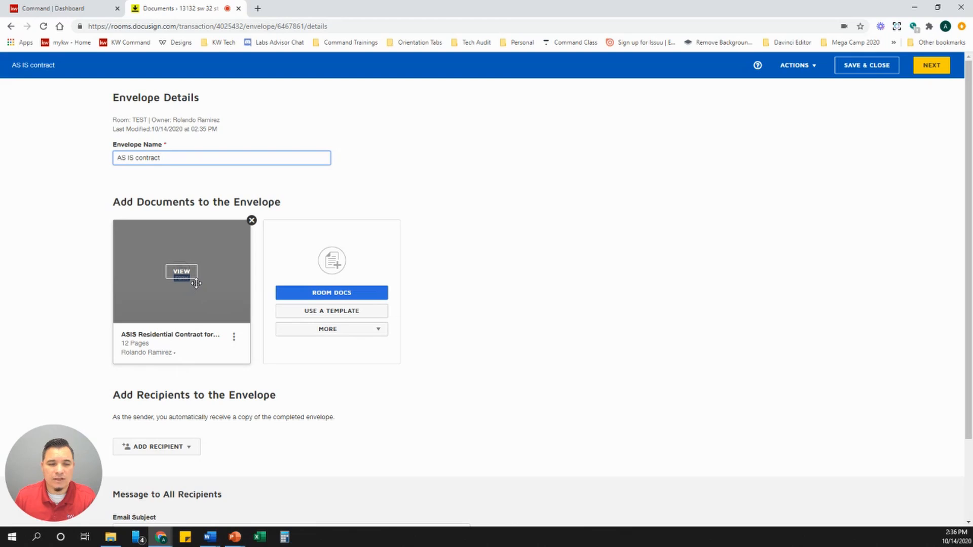
{"action": "scroll", "coordinate": [193, 287], "scroll_direction": "down", "scroll_amount": 2}
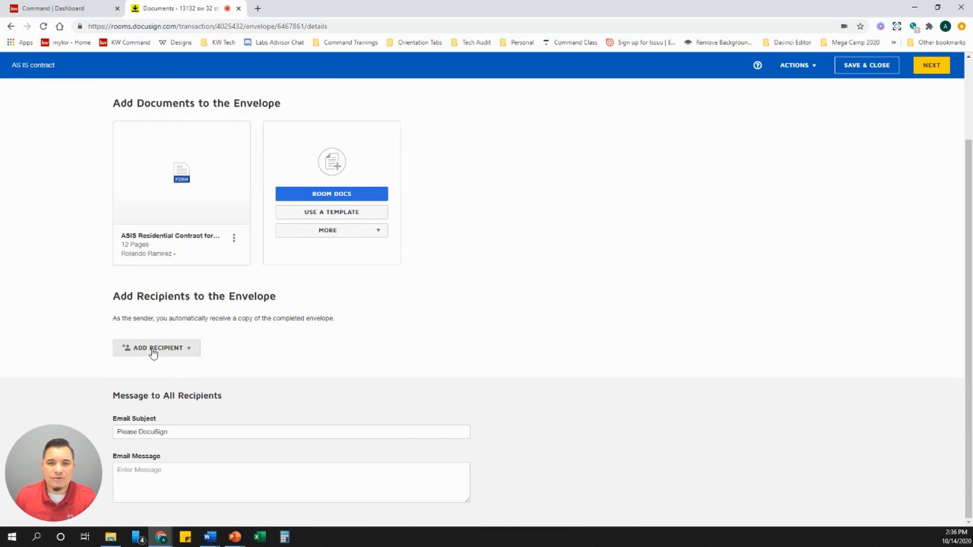
{"action": "left_click", "coordinate": [192, 351]}
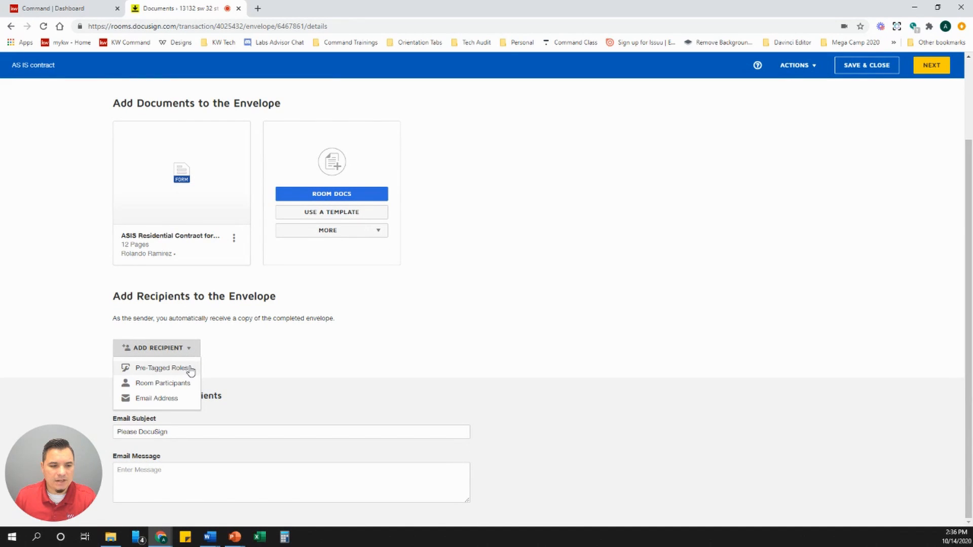
{"action": "left_click", "coordinate": [188, 368]}
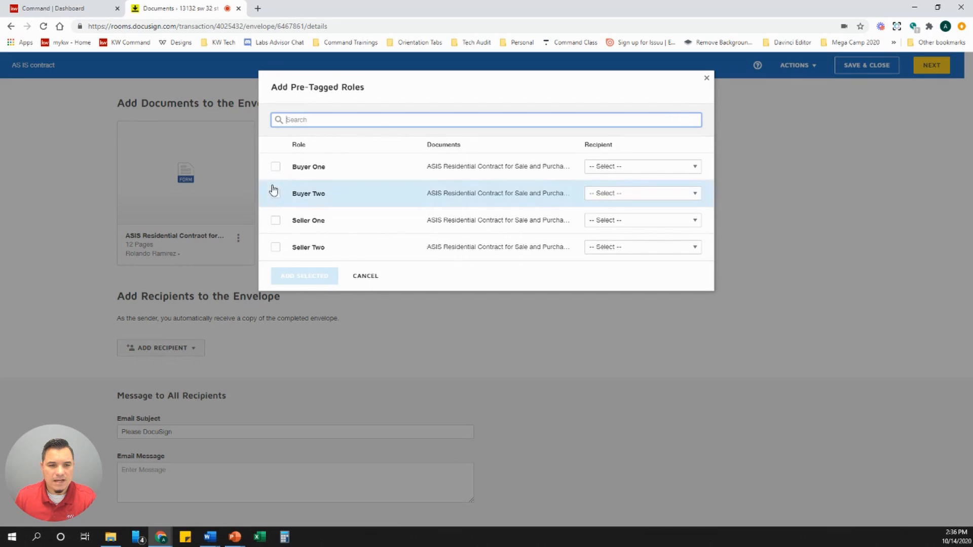
{"action": "left_click", "coordinate": [275, 166]}
{"action": "left_click", "coordinate": [604, 168]}
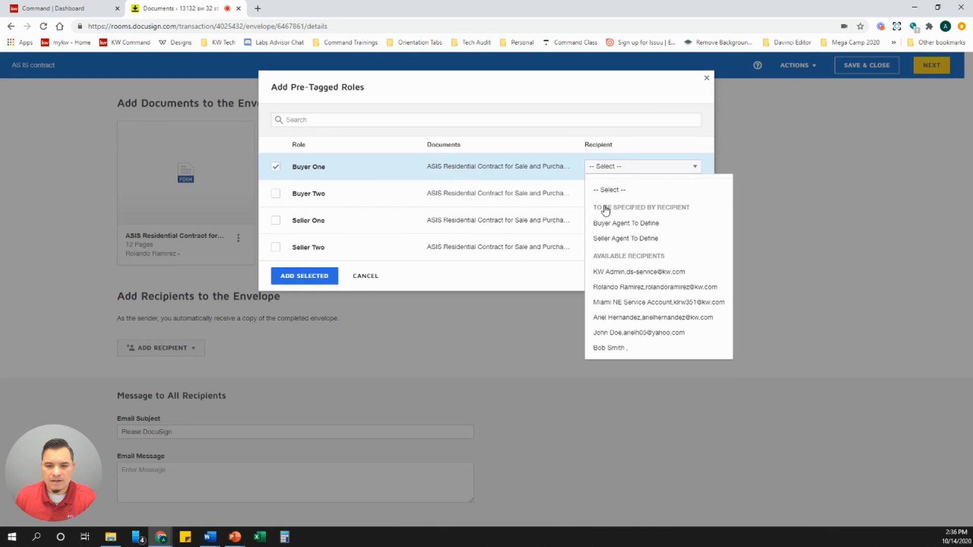
{"action": "left_click", "coordinate": [640, 335]}
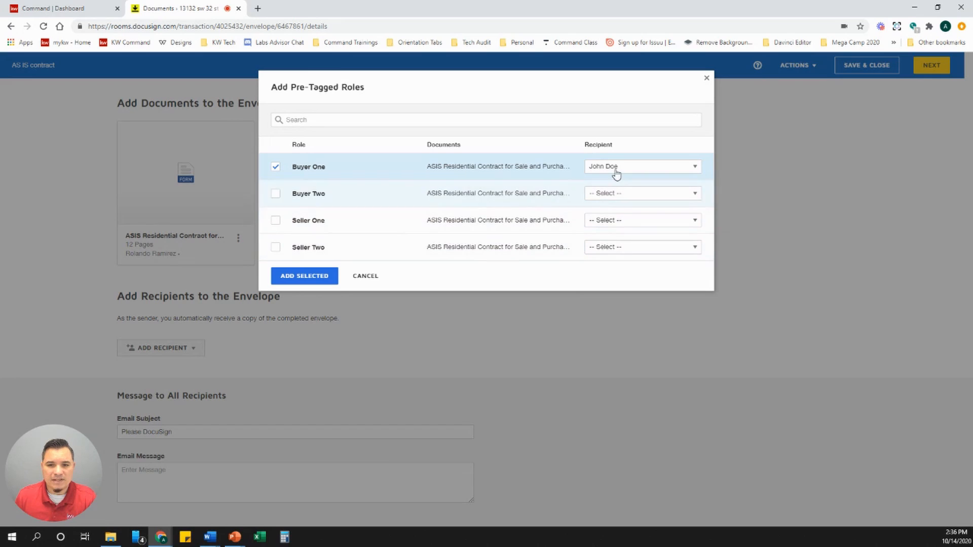
{"action": "left_click", "coordinate": [323, 277]}
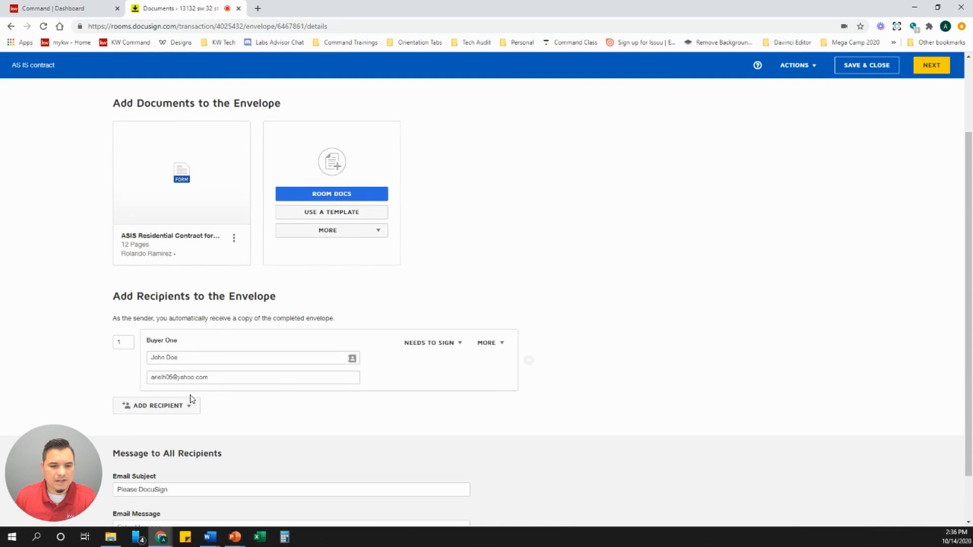
Set the email subject for all recipients to "Please Sign Contract".
{"action": "scroll", "coordinate": [342, 345], "scroll_direction": "down", "scroll_amount": 1}
{"action": "left_click_drag", "start_coordinate": [184, 432], "coordinate": [116, 432]}
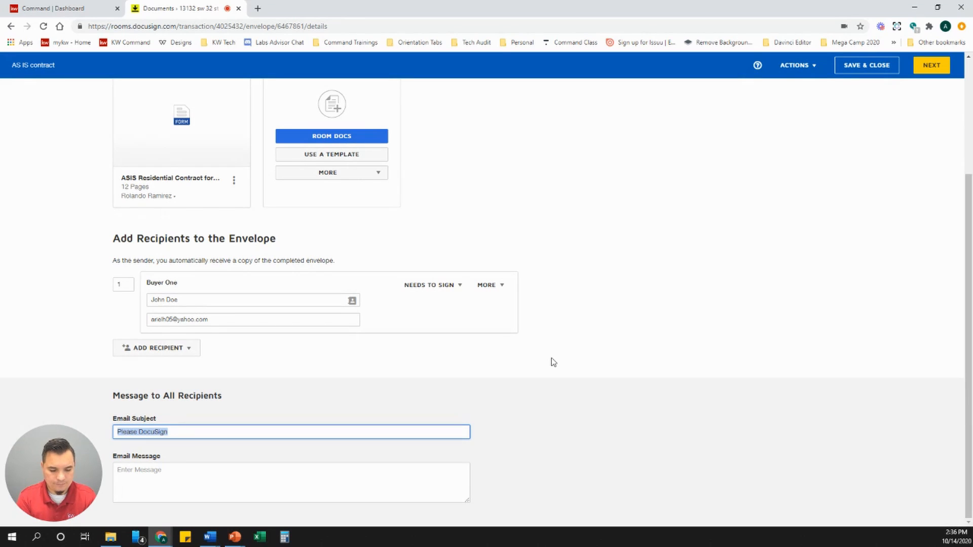
{"action": "type", "text": "Ple"}
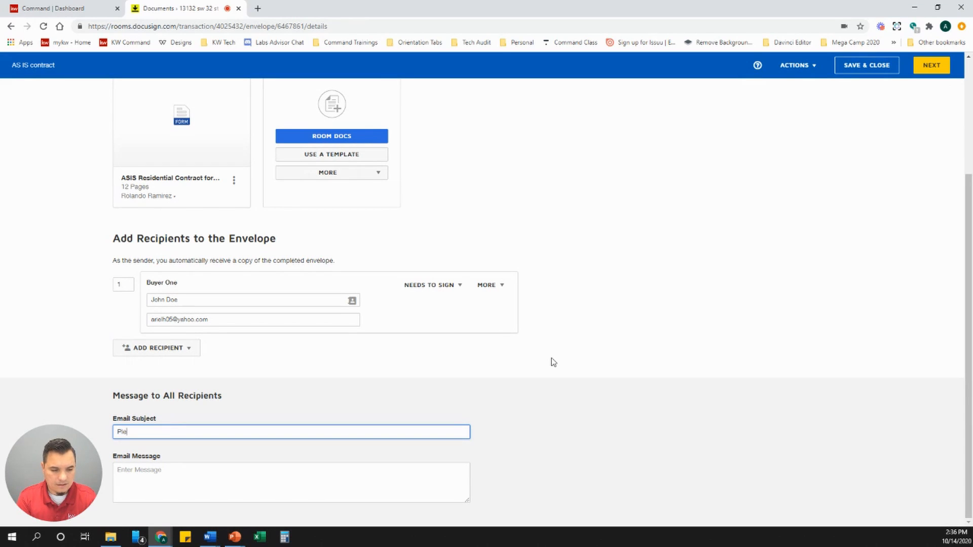
{"action": "type", "text": "ase Sign Contract"}
Write an email message greeting the buyer: "Please review the contract and sign as soon as possible so we can forward it to the listing agent.".
{"action": "left_click", "coordinate": [216, 473]}
{"action": "type", "text": "Hi John,"}
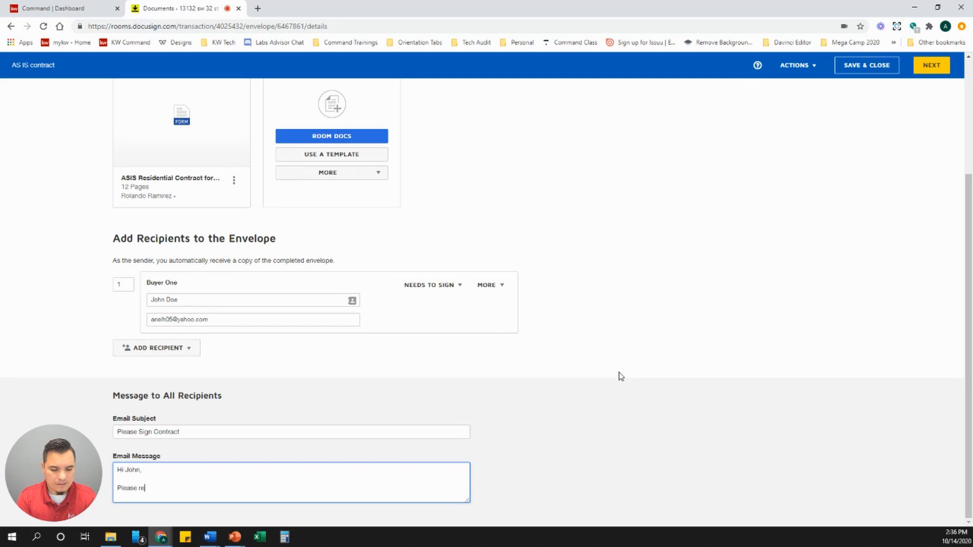
{"action": "type", "text": "iew the contract and sign as soon as p"}
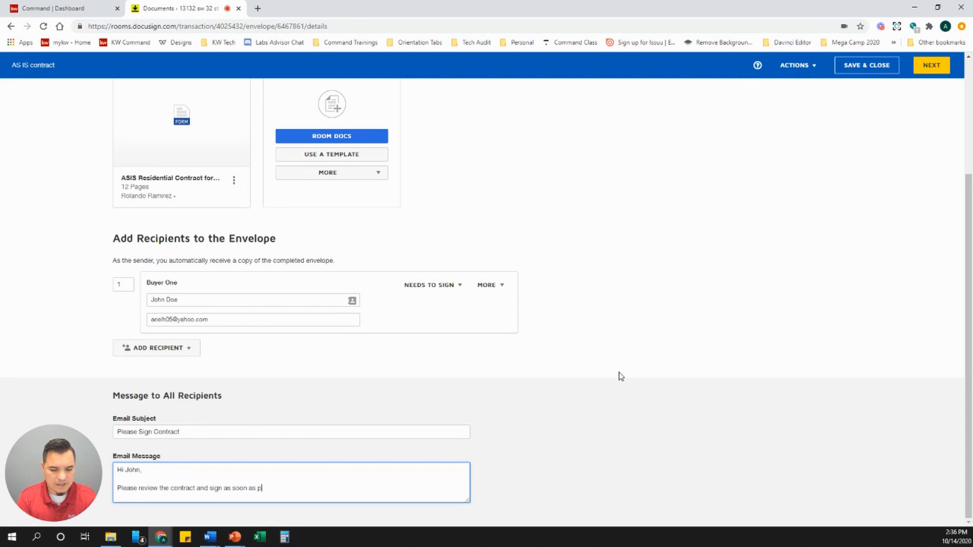
{"action": "type", "text": "can forward it to the listin"}
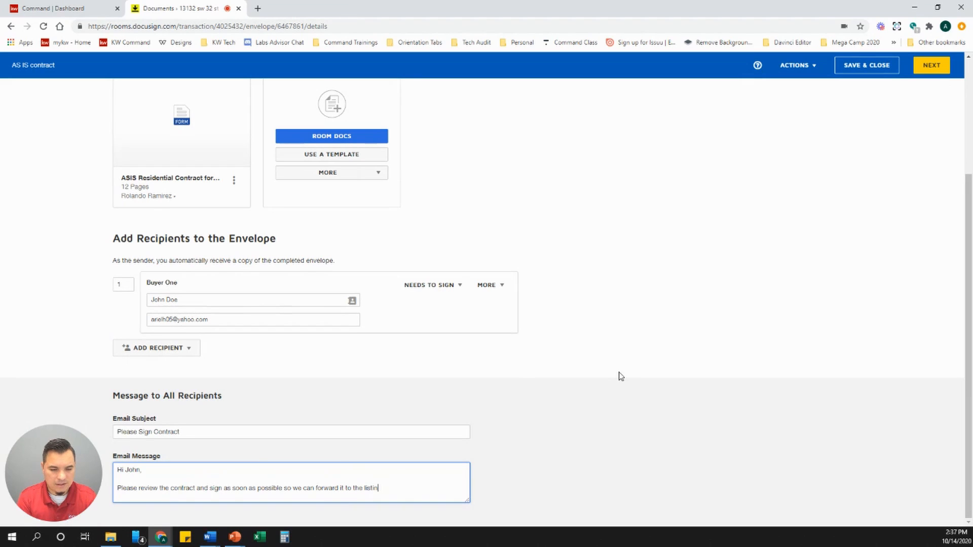
{"action": "type", "text": "."}
{"action": "key", "text": "Return"}
{"action": "key", "text": "Return"}
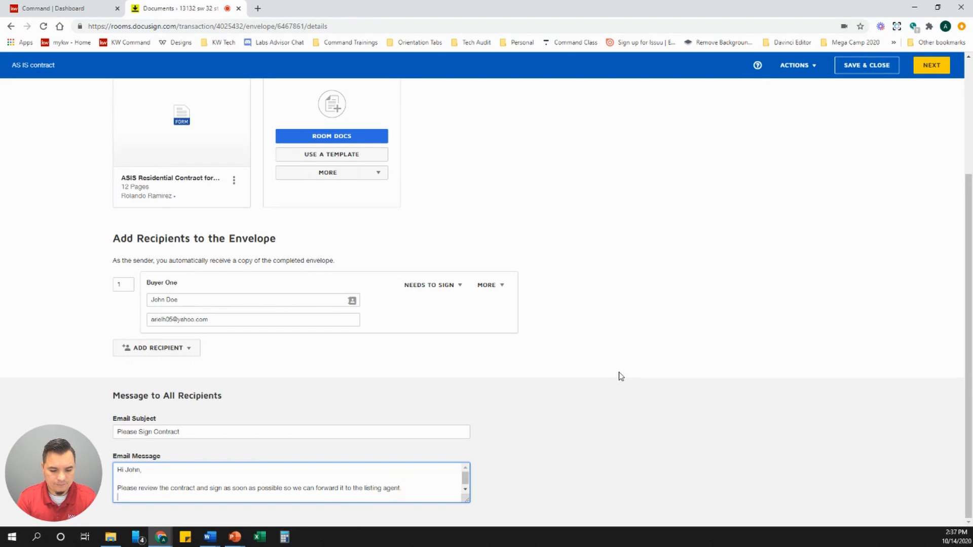
Close the message with "Thanks,", a blank line, the sender's full name, "KW Eagle Realty" and "Realtor", and continue to field placement.
{"action": "type", "text": "Thanks,"}
{"action": "key", "text": "Return"}
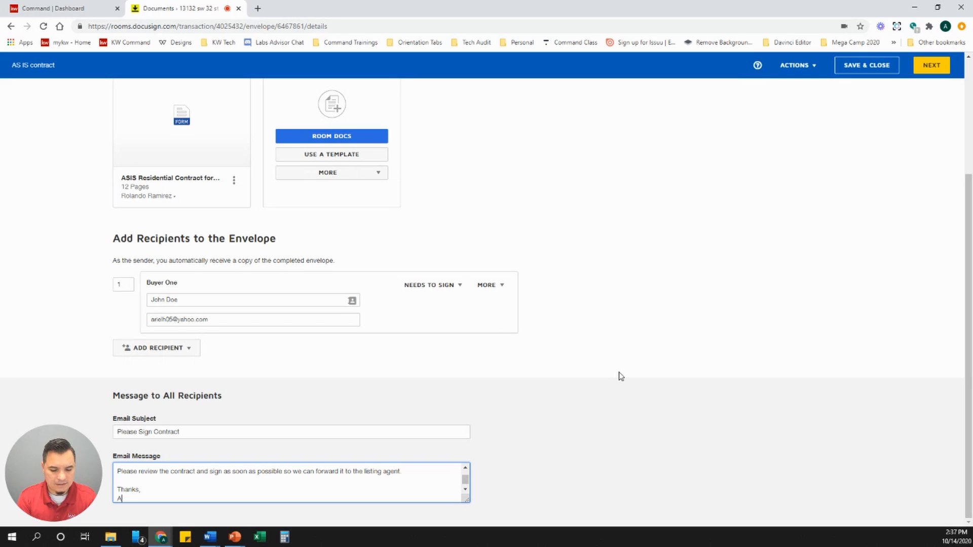
{"action": "type", "text": "Ariel Hernandez"}
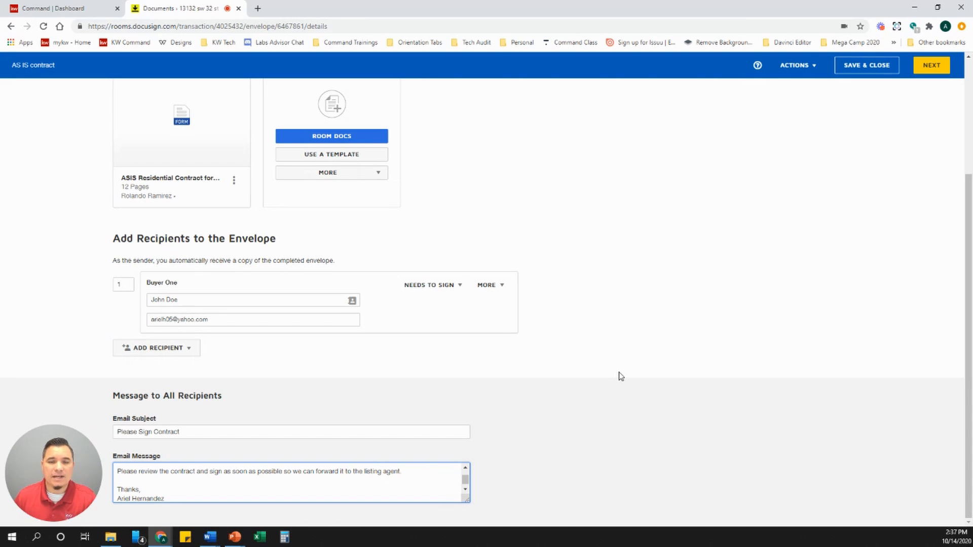
{"action": "key", "text": "Return"}
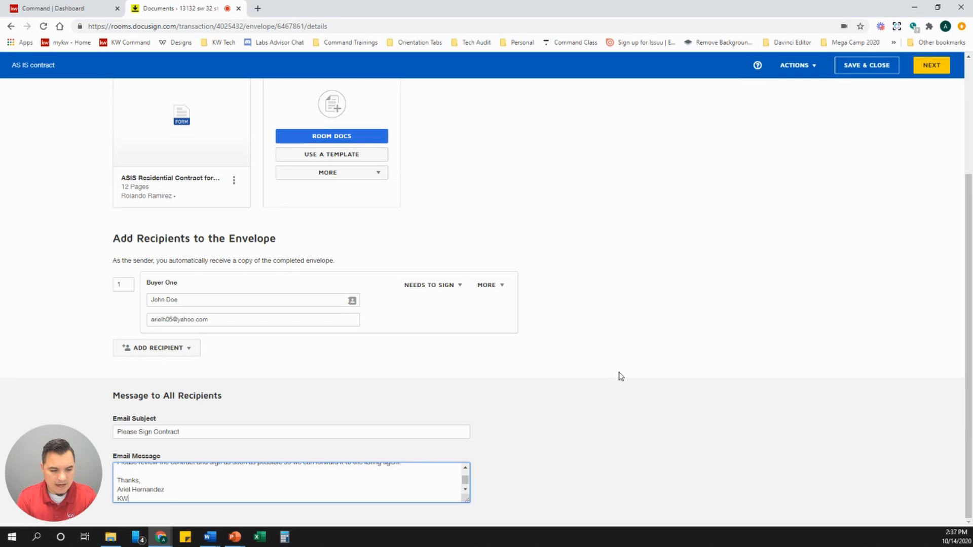
{"action": "type", "text": "KW Eagle"}
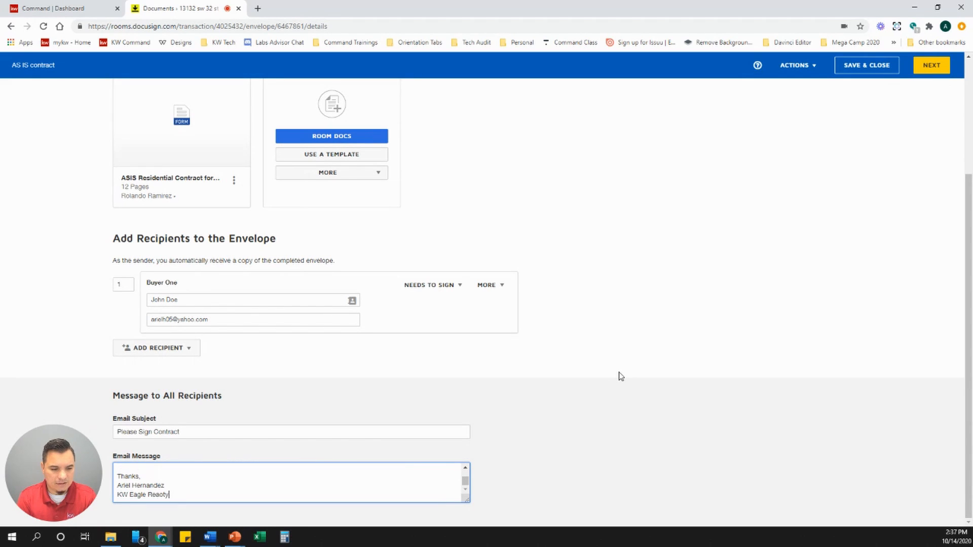
{"action": "type", "text": " Realty"}
{"action": "key", "text": "Return"}
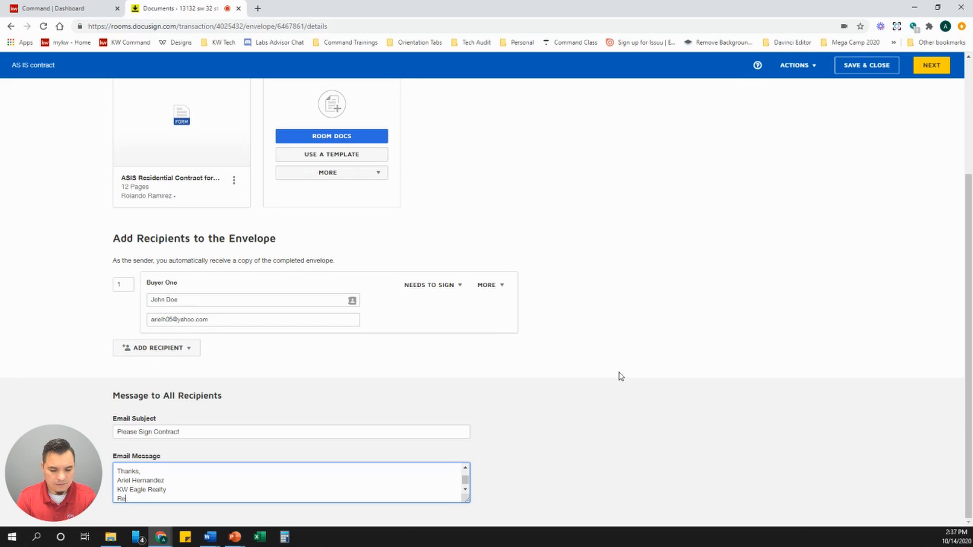
{"action": "type", "text": "Realtor"}
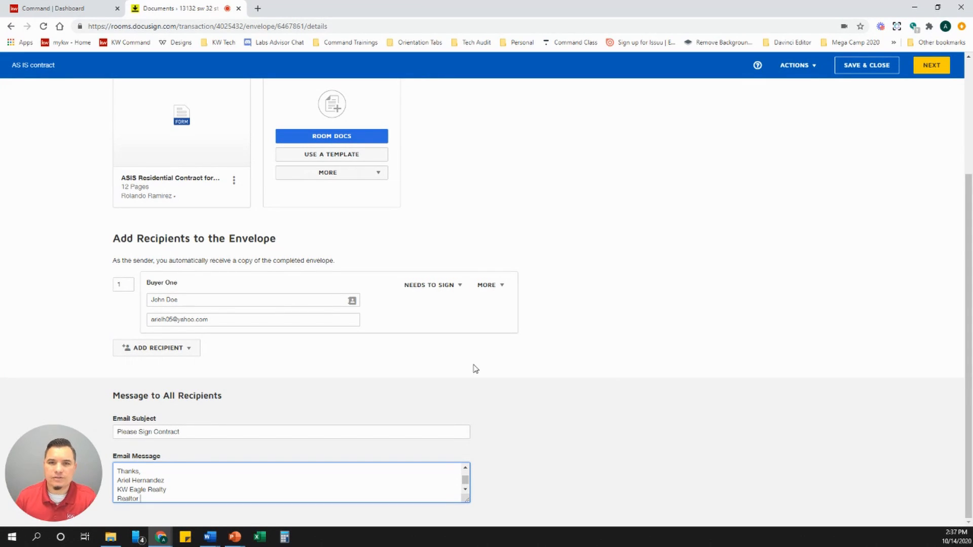
{"action": "left_click", "coordinate": [143, 472]}
{"action": "key", "text": "Return"}
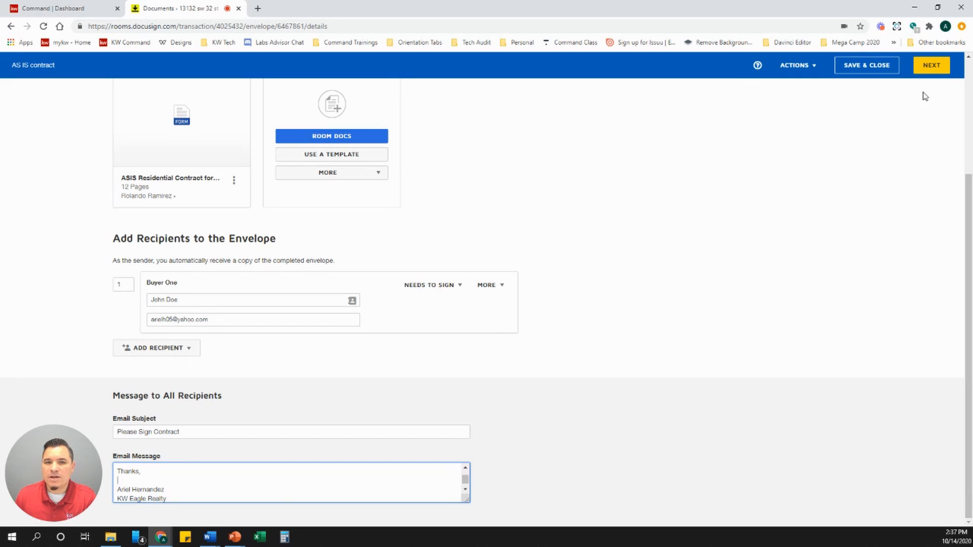
{"action": "left_click", "coordinate": [935, 68]}
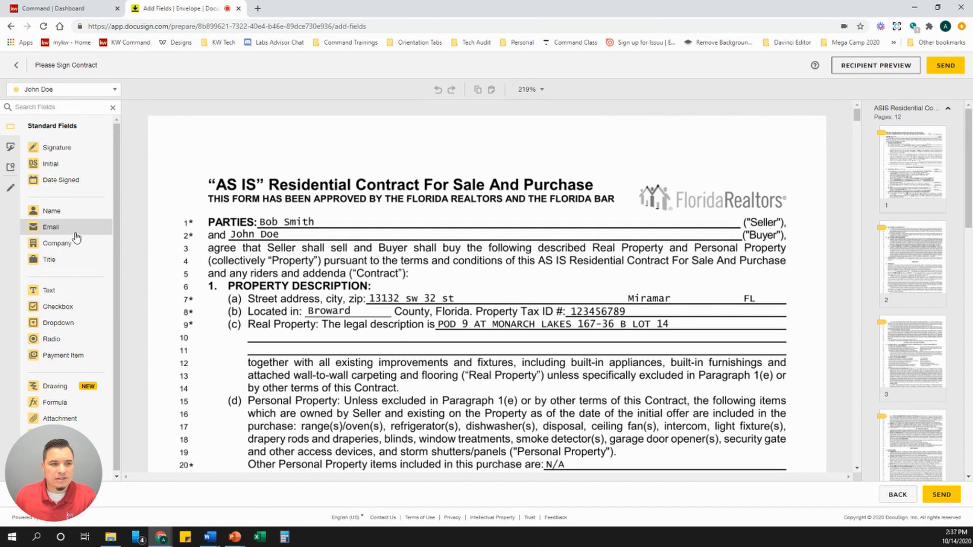
Check the recipient list and review the buyer's pre-placed initial, signature and date fields across all 12 pages of the contract.
{"action": "left_click", "coordinate": [61, 93]}
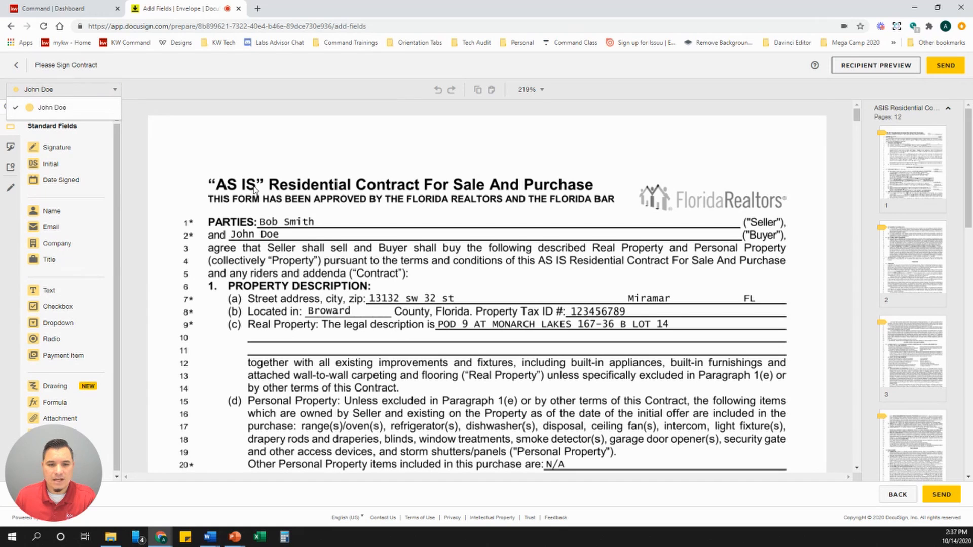
{"action": "scroll", "coordinate": [572, 165], "scroll_direction": "down", "scroll_amount": 3}
{"action": "scroll", "coordinate": [563, 305], "scroll_direction": "down", "scroll_amount": 3}
{"action": "scroll", "coordinate": [567, 305], "scroll_direction": "down", "scroll_amount": 3}
{"action": "scroll", "coordinate": [560, 276], "scroll_direction": "down", "scroll_amount": 2}
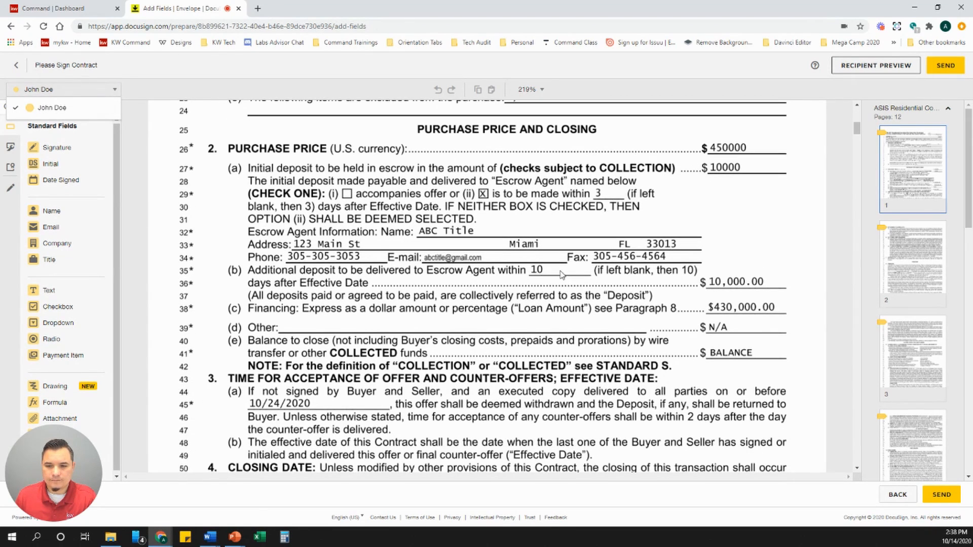
{"action": "scroll", "coordinate": [699, 314], "scroll_direction": "down", "scroll_amount": 2}
{"action": "scroll", "coordinate": [682, 300], "scroll_direction": "down", "scroll_amount": 2}
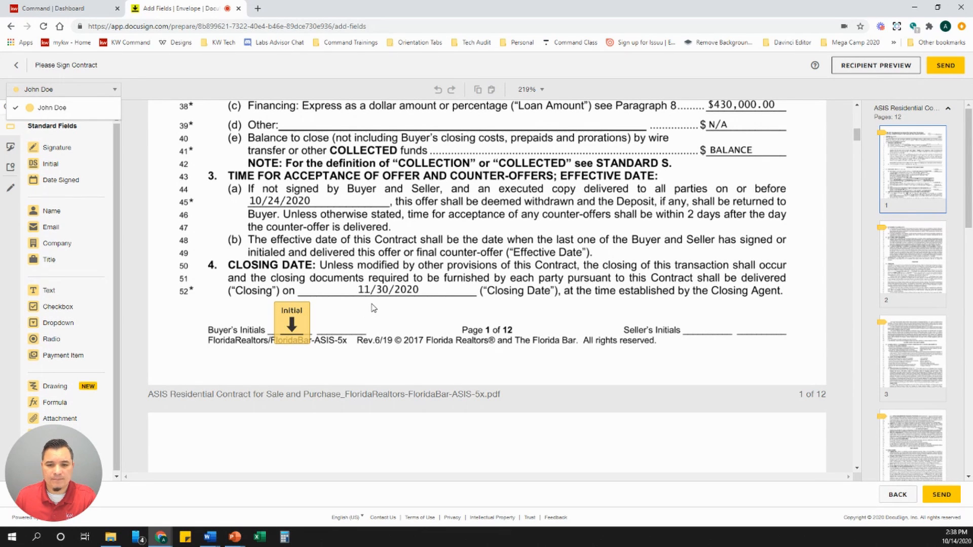
{"action": "scroll", "coordinate": [374, 307], "scroll_direction": "down", "scroll_amount": 15}
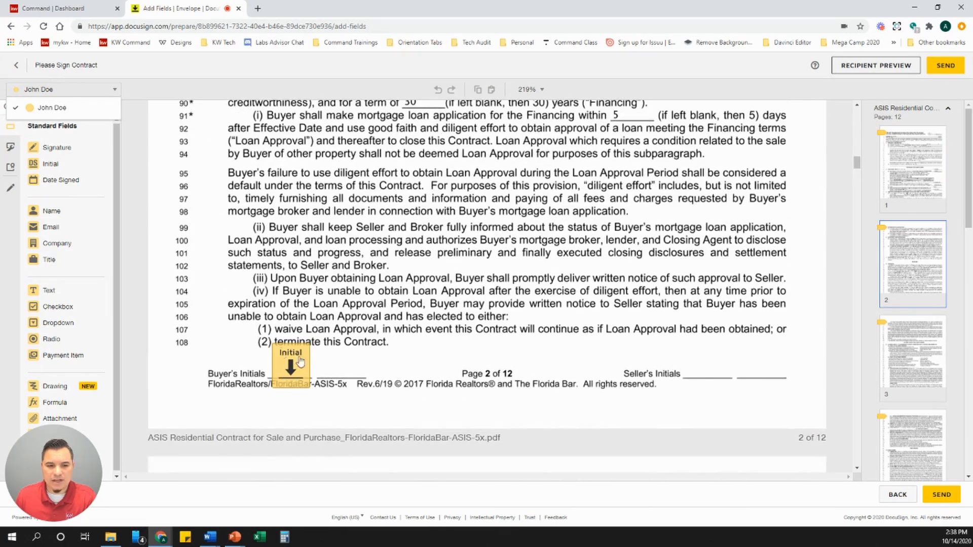
{"action": "scroll", "coordinate": [348, 295], "scroll_direction": "down", "scroll_amount": 5}
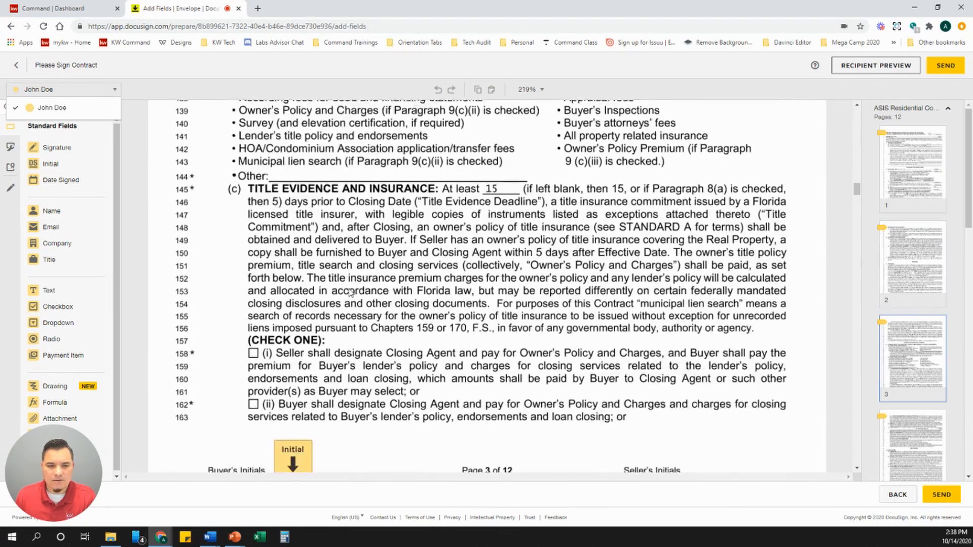
{"action": "scroll", "coordinate": [329, 305], "scroll_direction": "down", "scroll_amount": 8}
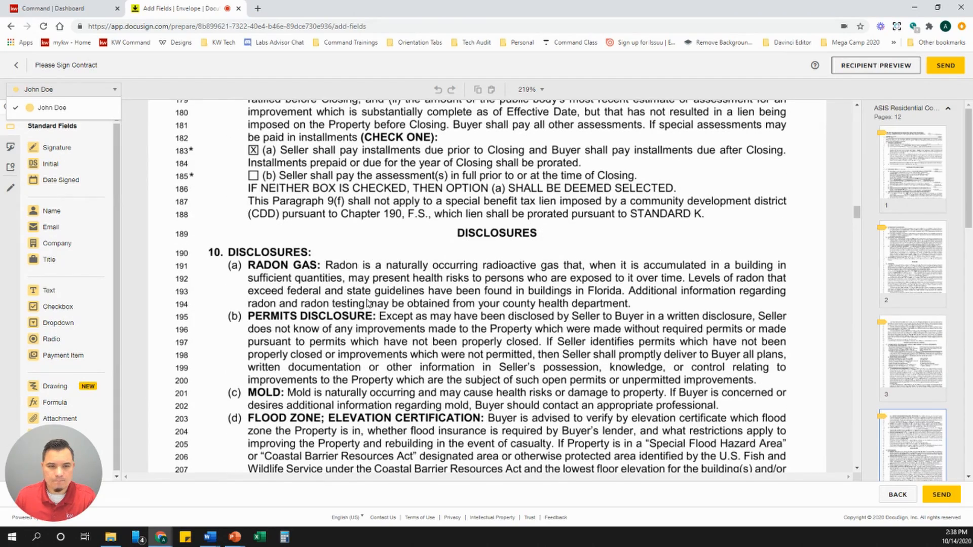
{"action": "scroll", "coordinate": [367, 302], "scroll_direction": "down", "scroll_amount": 8}
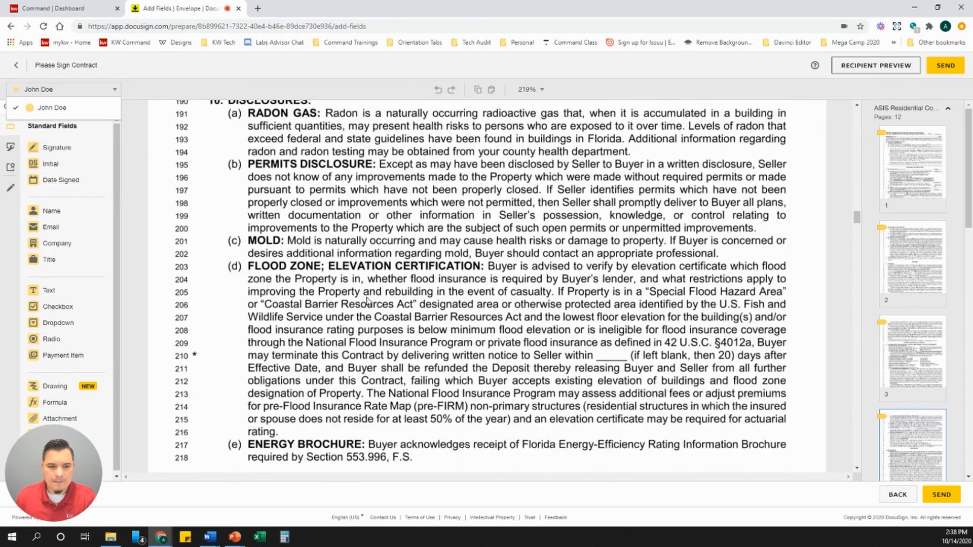
{"action": "scroll", "coordinate": [348, 290], "scroll_direction": "down", "scroll_amount": 8}
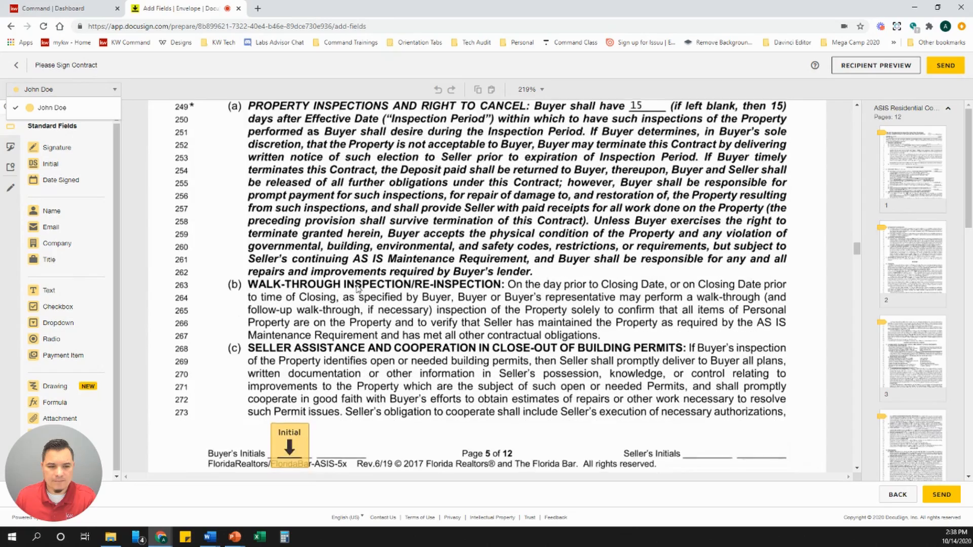
{"action": "scroll", "coordinate": [358, 288], "scroll_direction": "down", "scroll_amount": 15}
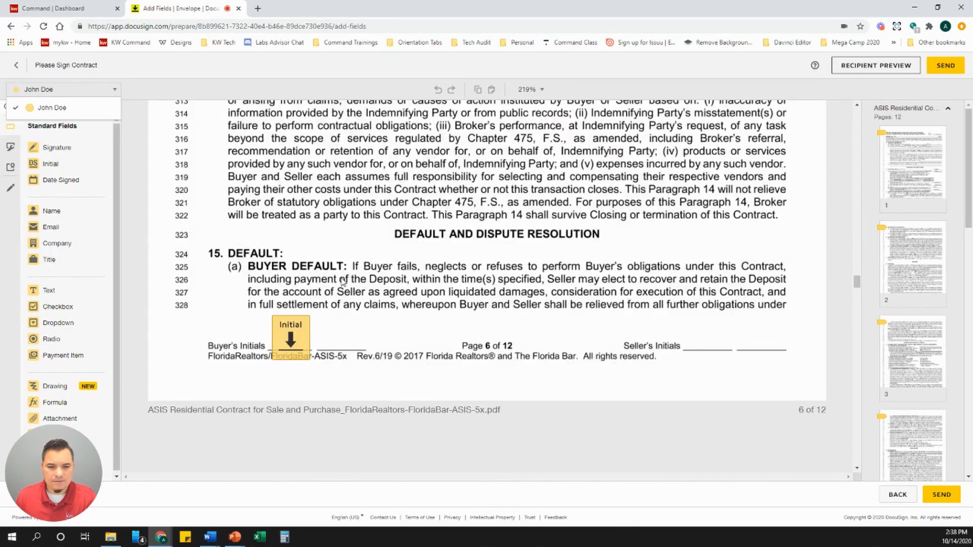
{"action": "scroll", "coordinate": [343, 282], "scroll_direction": "down", "scroll_amount": 15}
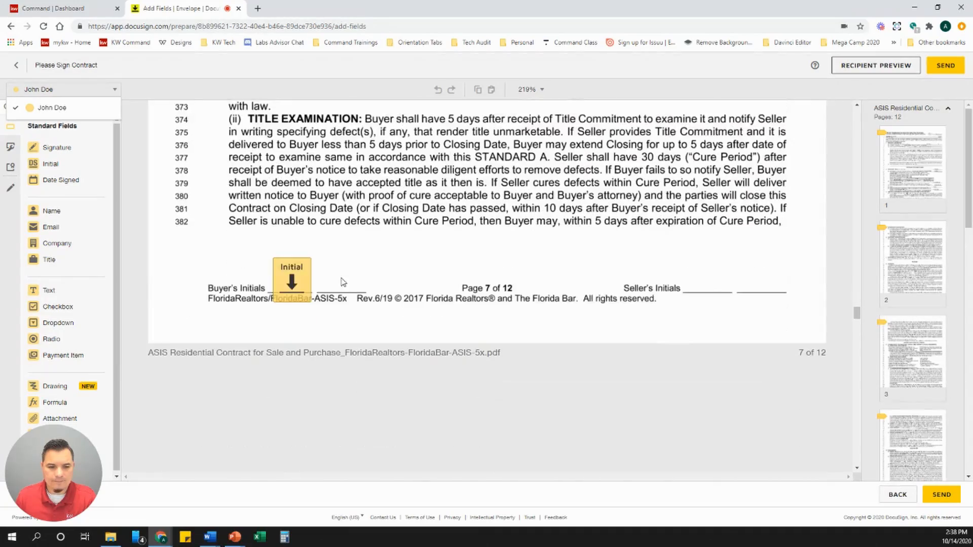
{"action": "scroll", "coordinate": [343, 282], "scroll_direction": "down", "scroll_amount": 15}
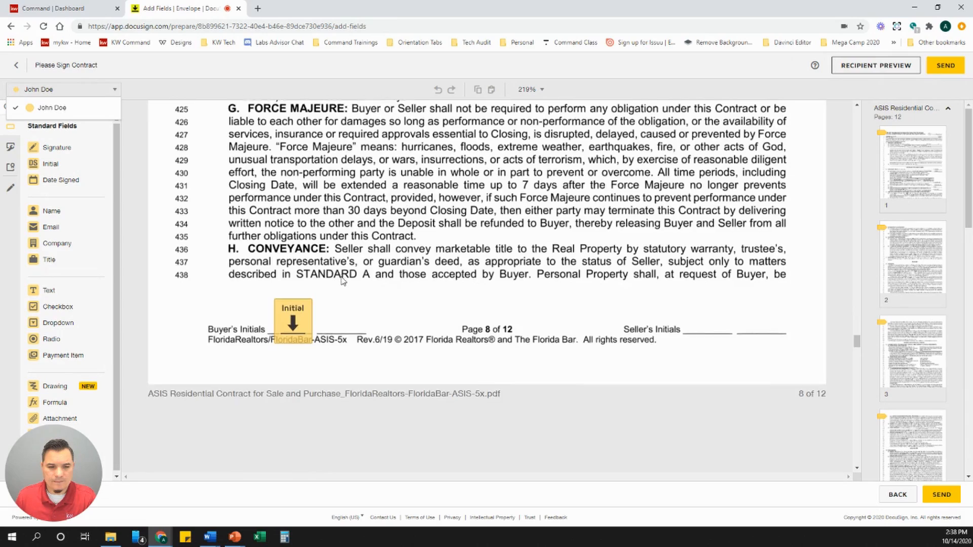
{"action": "scroll", "coordinate": [341, 280], "scroll_direction": "down", "scroll_amount": 10}
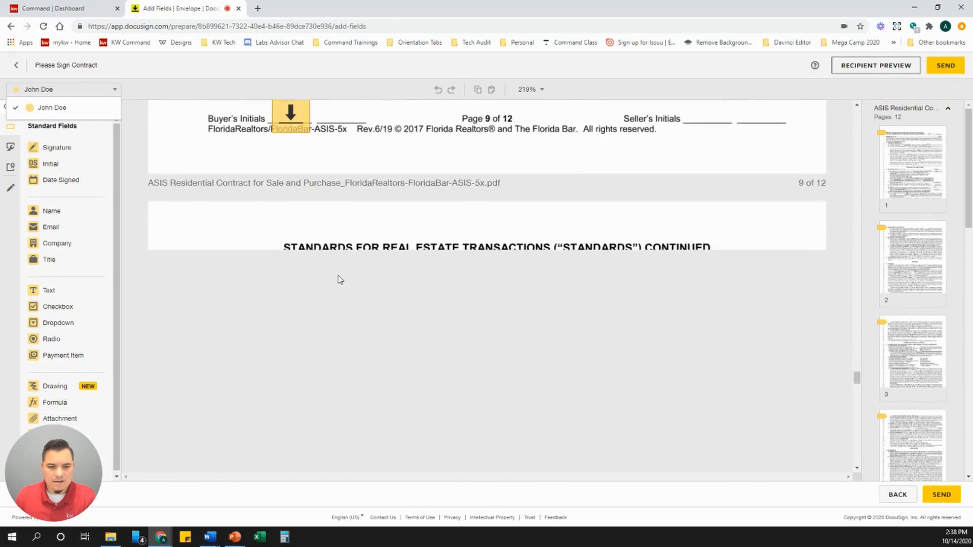
{"action": "scroll", "coordinate": [340, 279], "scroll_direction": "down", "scroll_amount": 10}
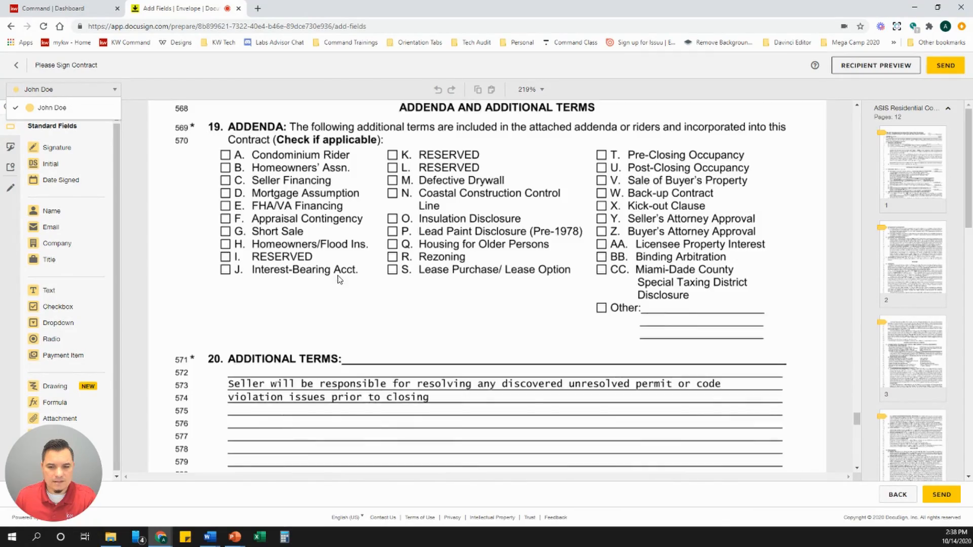
{"action": "scroll", "coordinate": [338, 279], "scroll_direction": "down", "scroll_amount": 7}
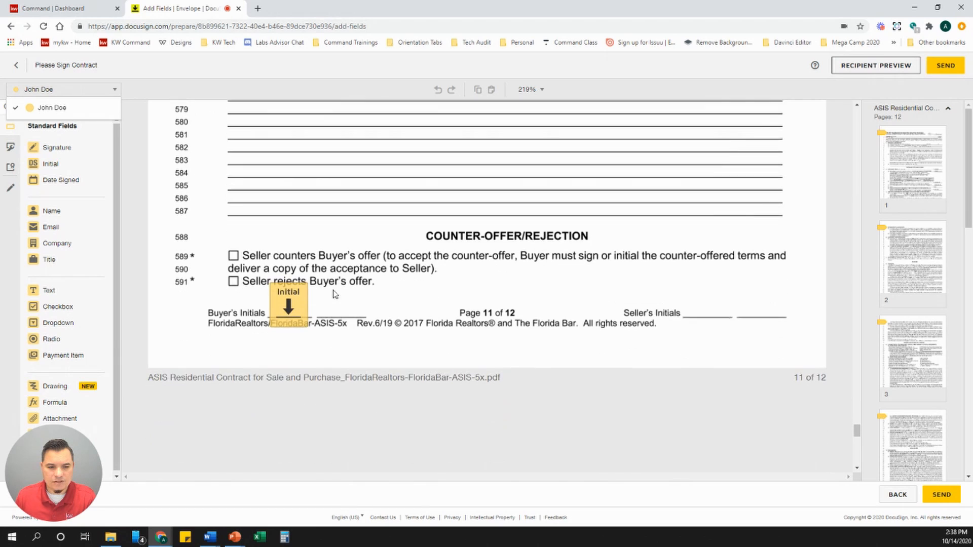
{"action": "scroll", "coordinate": [315, 309], "scroll_direction": "down", "scroll_amount": 7}
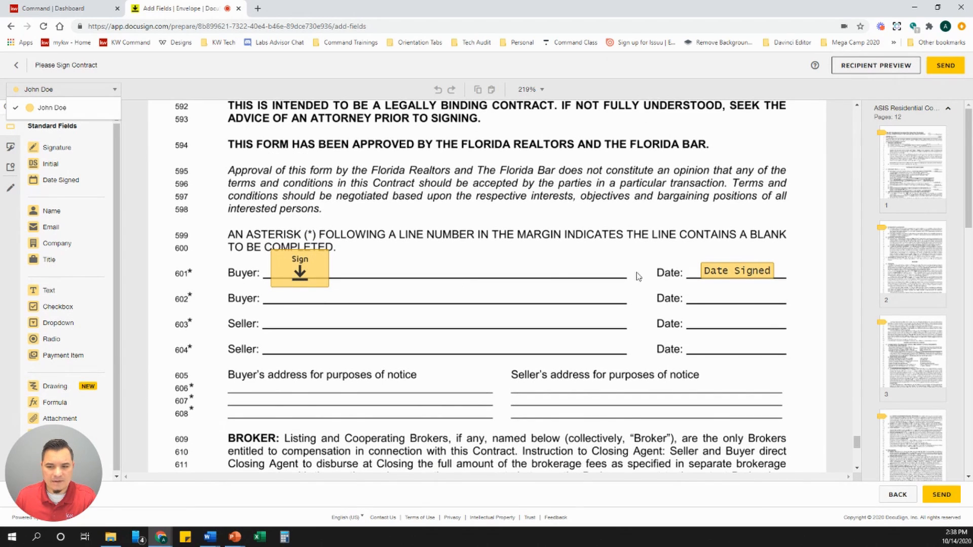
{"action": "scroll", "coordinate": [619, 276], "scroll_direction": "down", "scroll_amount": 8}
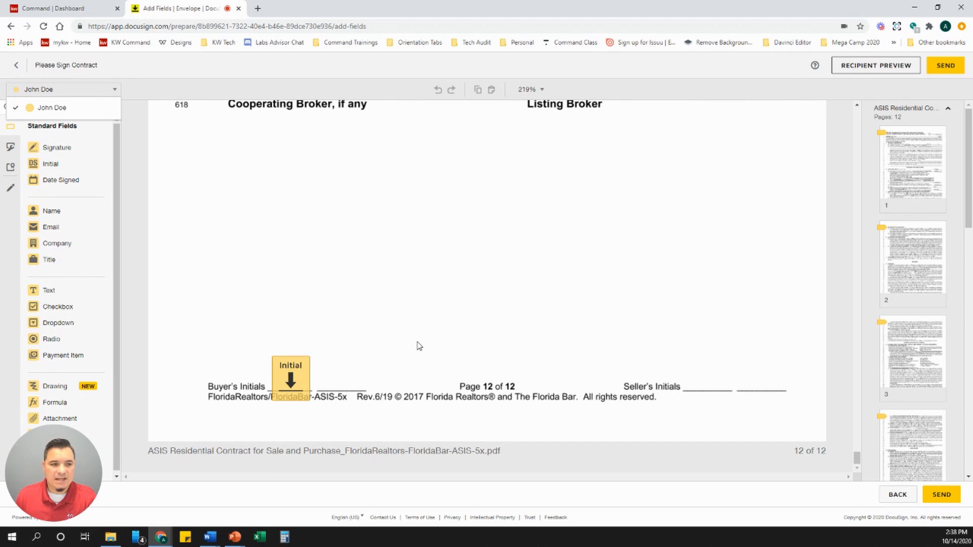
{"action": "scroll", "coordinate": [420, 337], "scroll_direction": "up", "scroll_amount": 1}
{"action": "scroll", "coordinate": [420, 336], "scroll_direction": "up", "scroll_amount": 1}
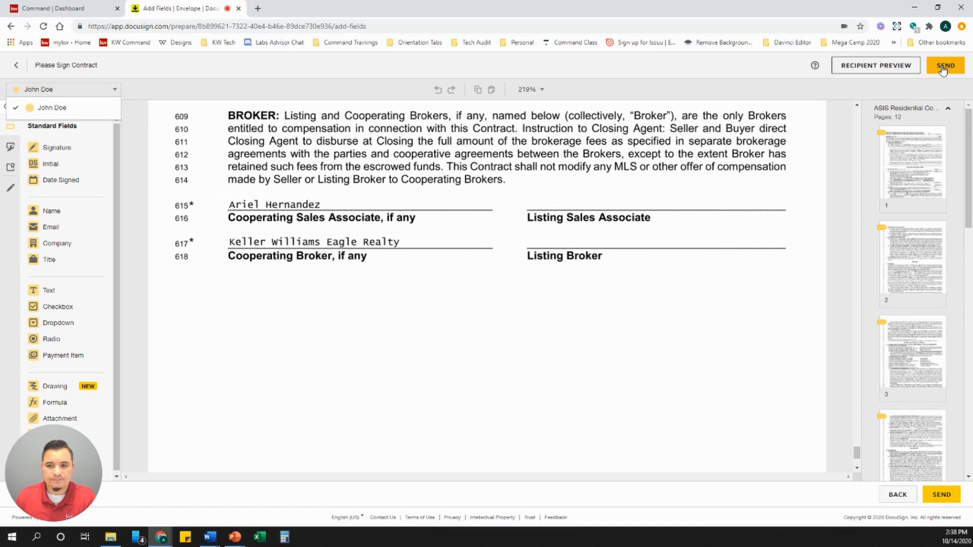
Look back over the contract's last pages and send the envelope to the buyer for signature.
{"action": "scroll", "coordinate": [464, 271], "scroll_direction": "up", "scroll_amount": 10}
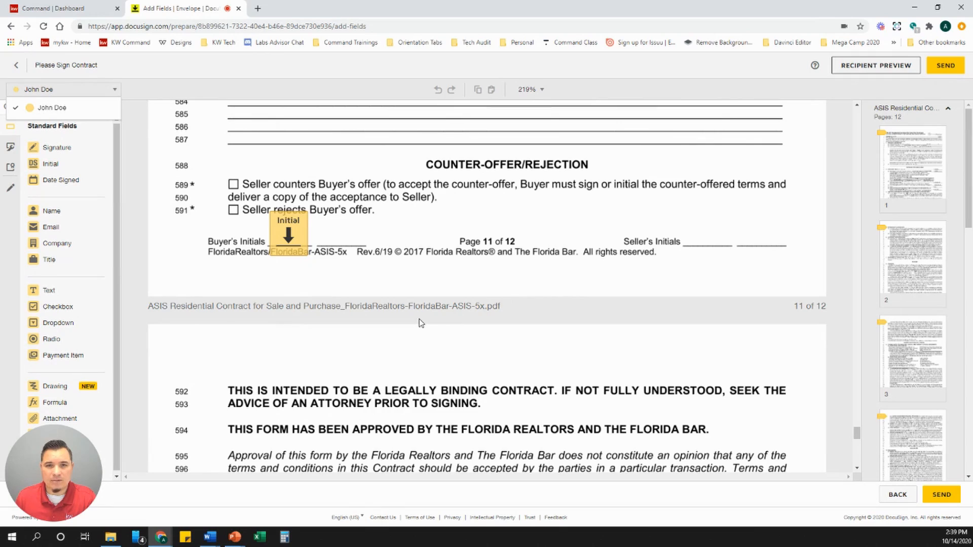
{"action": "scroll", "coordinate": [766, 246], "scroll_direction": "up", "scroll_amount": 1}
{"action": "scroll", "coordinate": [769, 247], "scroll_direction": "up", "scroll_amount": 10}
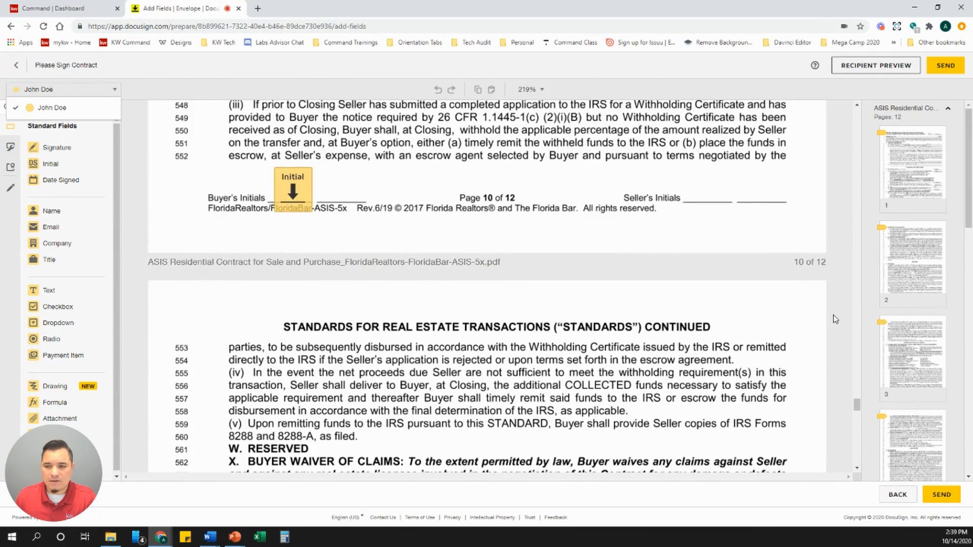
{"action": "left_click_drag", "start_coordinate": [858, 406], "coordinate": [860, 396]}
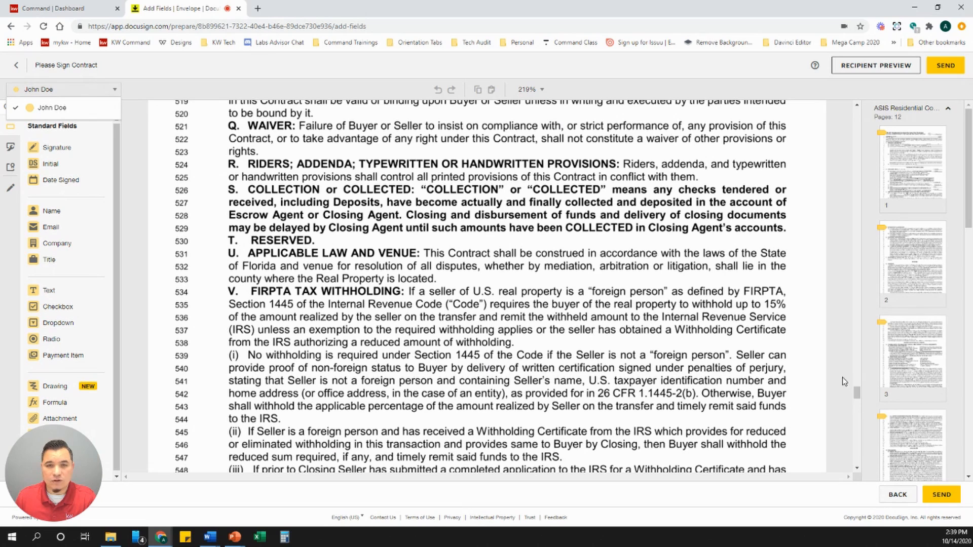
{"action": "left_click", "coordinate": [946, 66]}
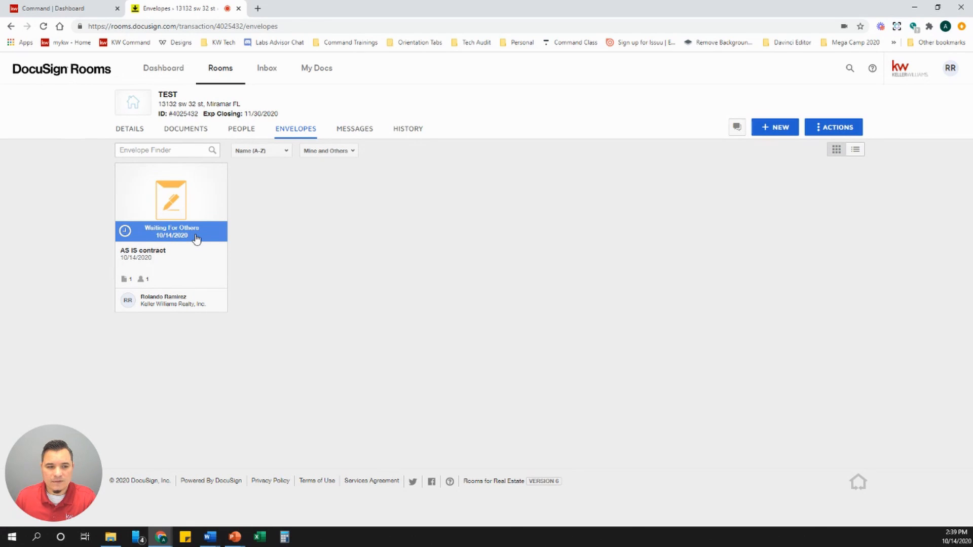
Inspect the AS IS contract envelope's details and its additional actions, then close the details.
{"action": "left_click", "coordinate": [176, 218]}
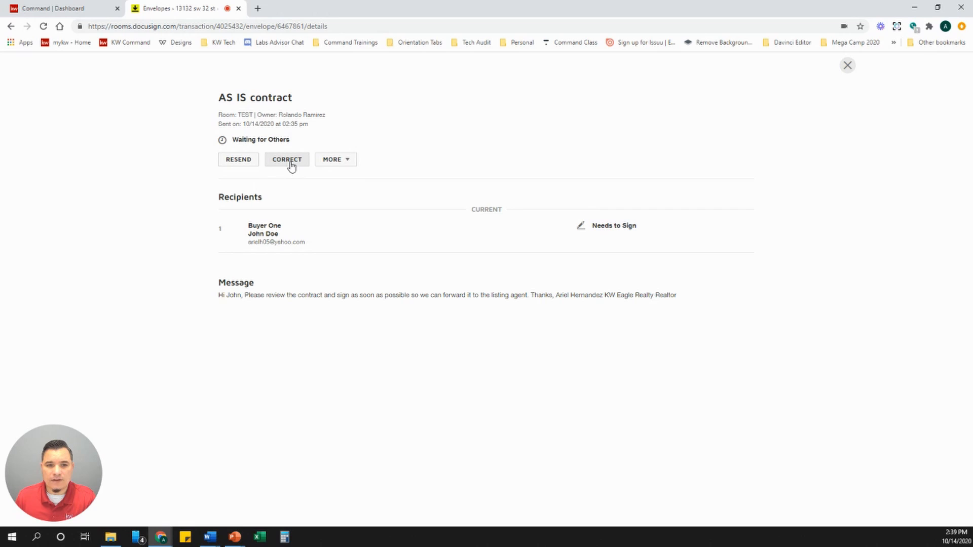
{"action": "left_click", "coordinate": [353, 161]}
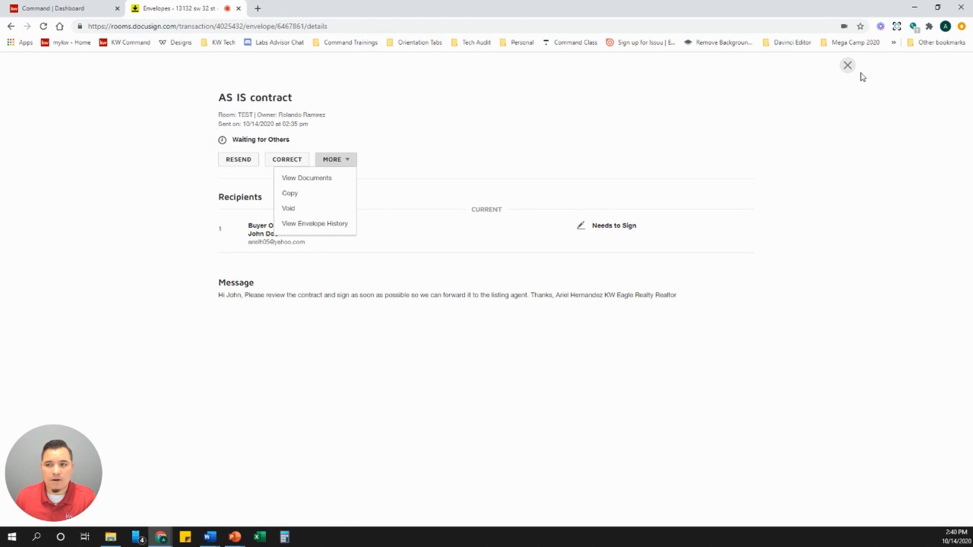
{"action": "left_click", "coordinate": [847, 65]}
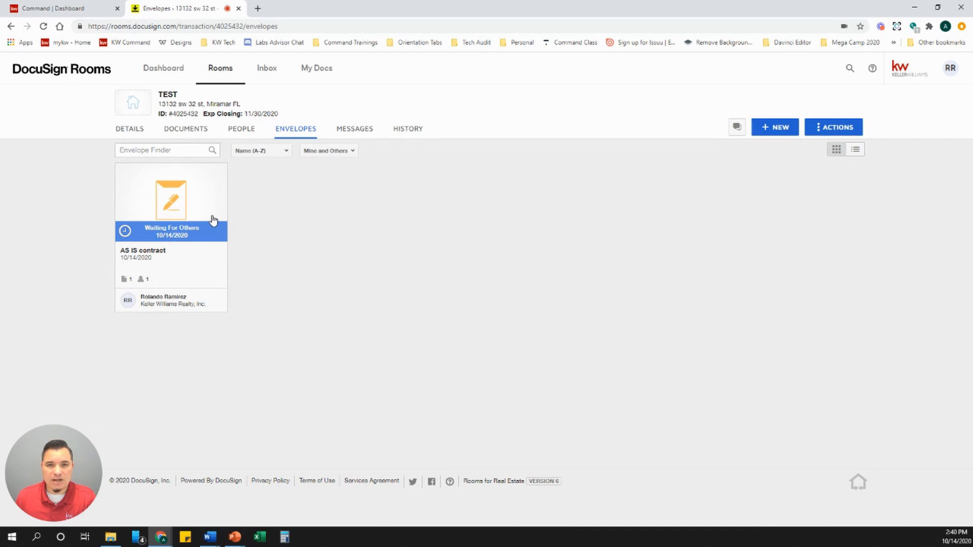
Check the TEST room's documents, return to its envelopes and reload the page to update the AS IS contract envelope's status.
{"action": "left_click", "coordinate": [183, 129]}
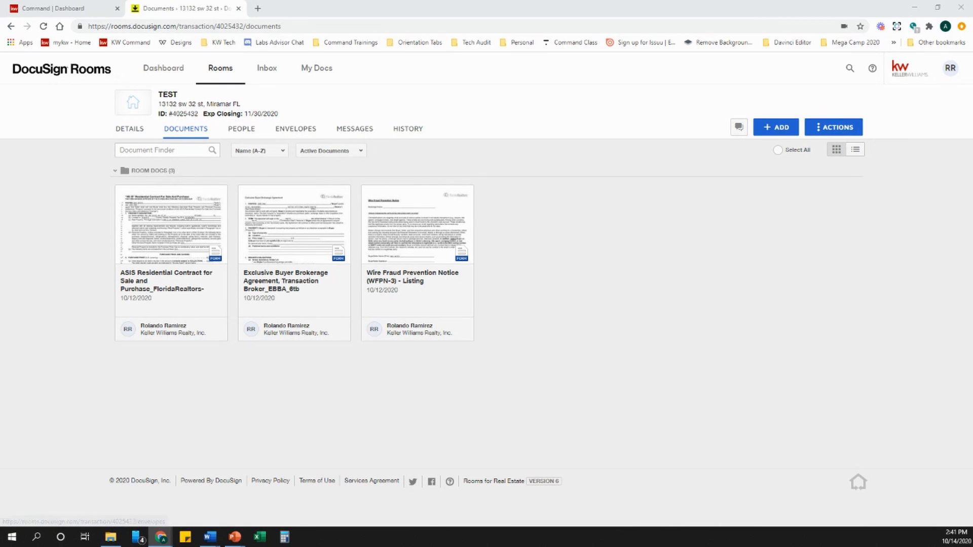
{"action": "left_click", "coordinate": [306, 139]}
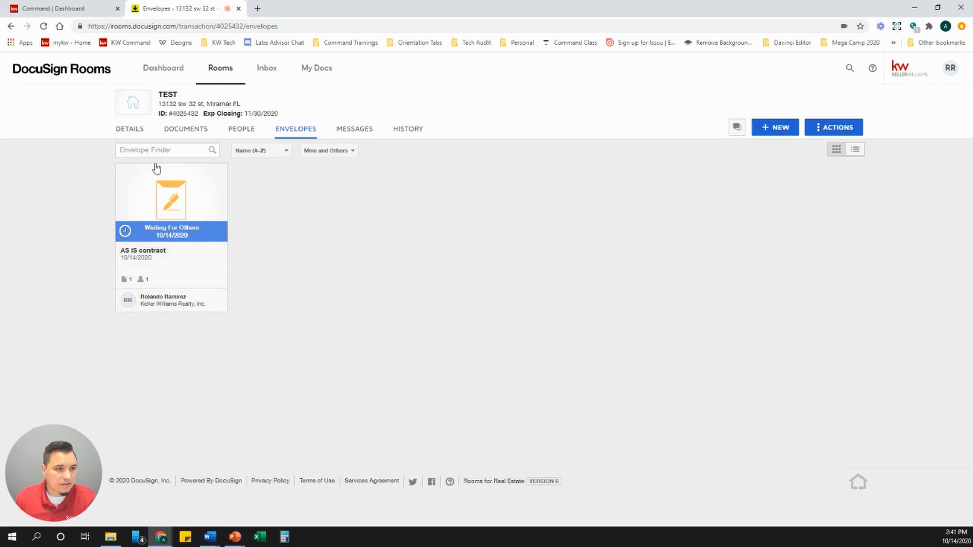
{"action": "left_click", "coordinate": [44, 27]}
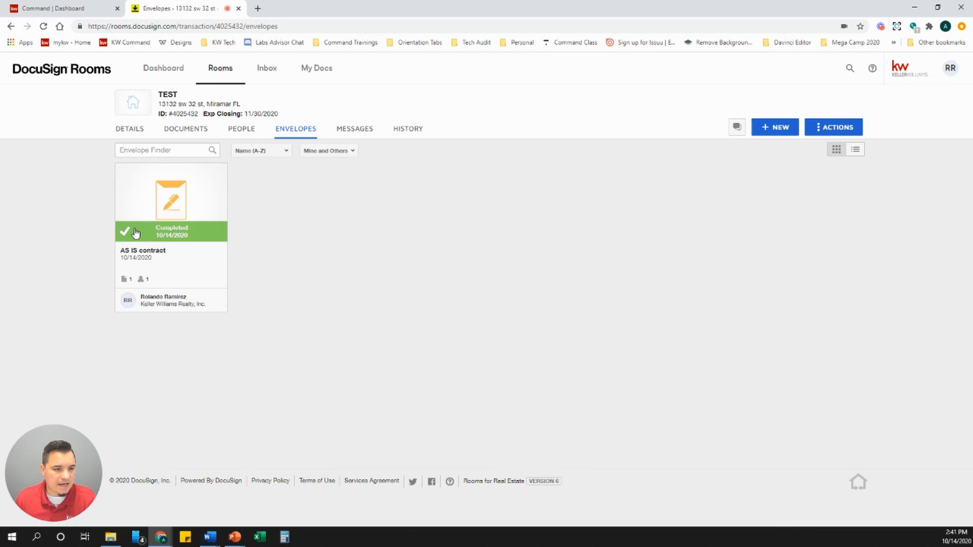
Open the signed ASIS Residential Contract from the room's documents, check the buyer's initials on page 1, and close it.
{"action": "left_click", "coordinate": [194, 132]}
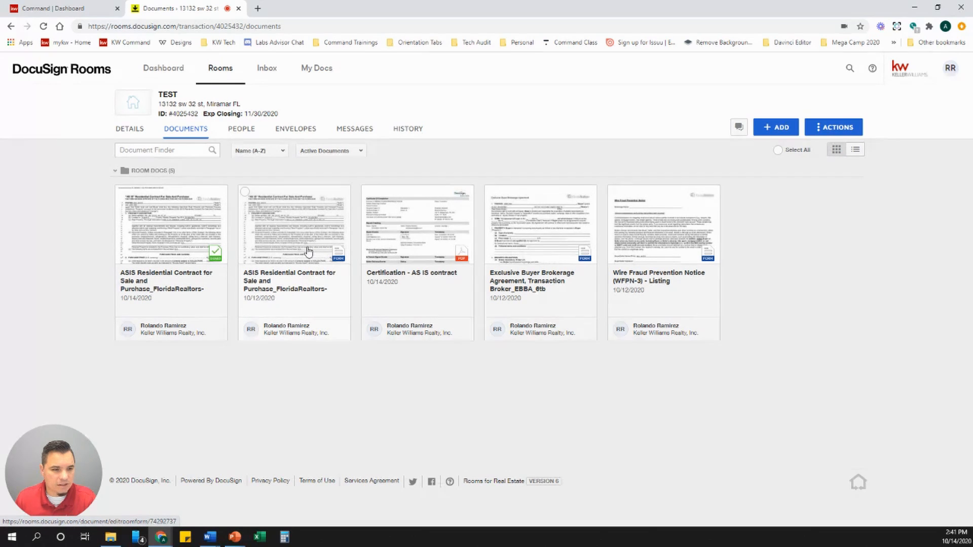
{"action": "left_click", "coordinate": [180, 215]}
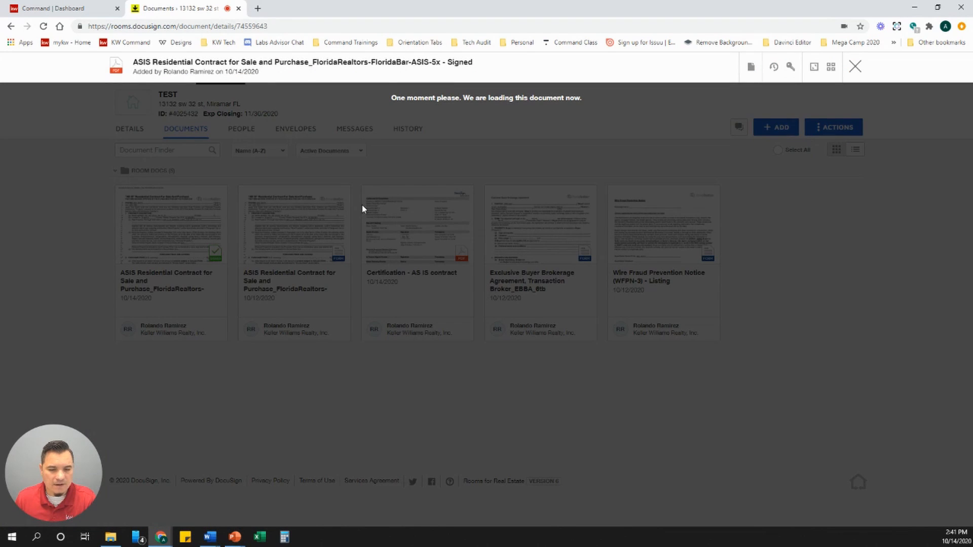
{"action": "scroll", "coordinate": [333, 411], "scroll_direction": "down", "scroll_amount": 10}
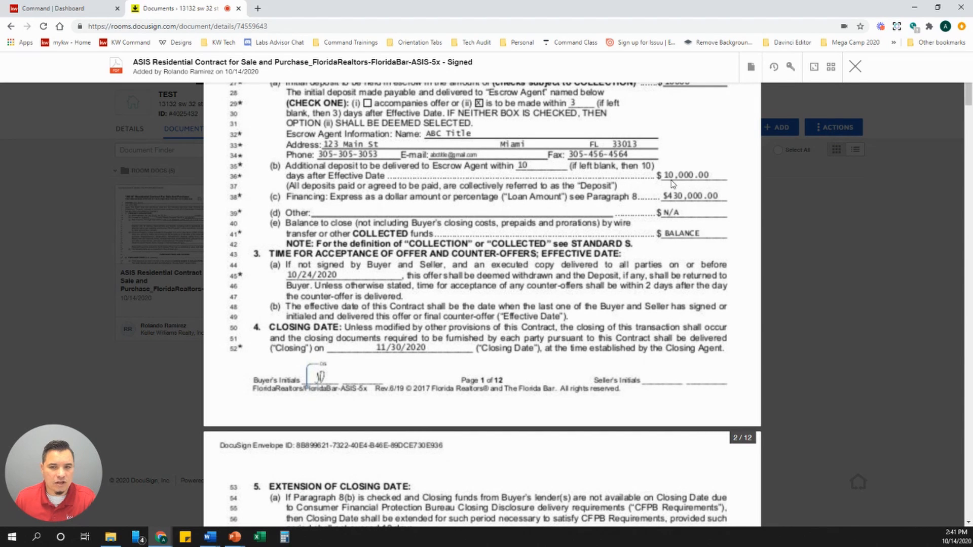
{"action": "left_click", "coordinate": [855, 66]}
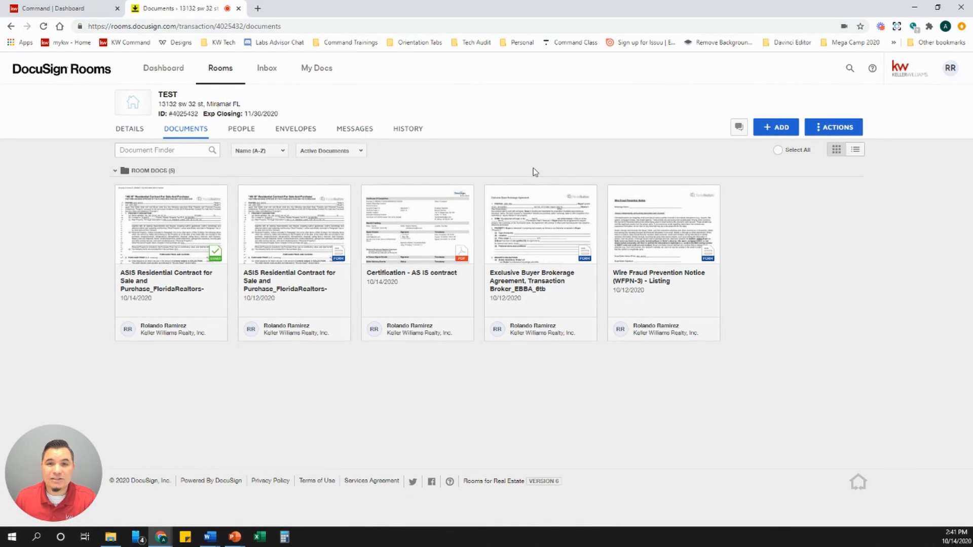